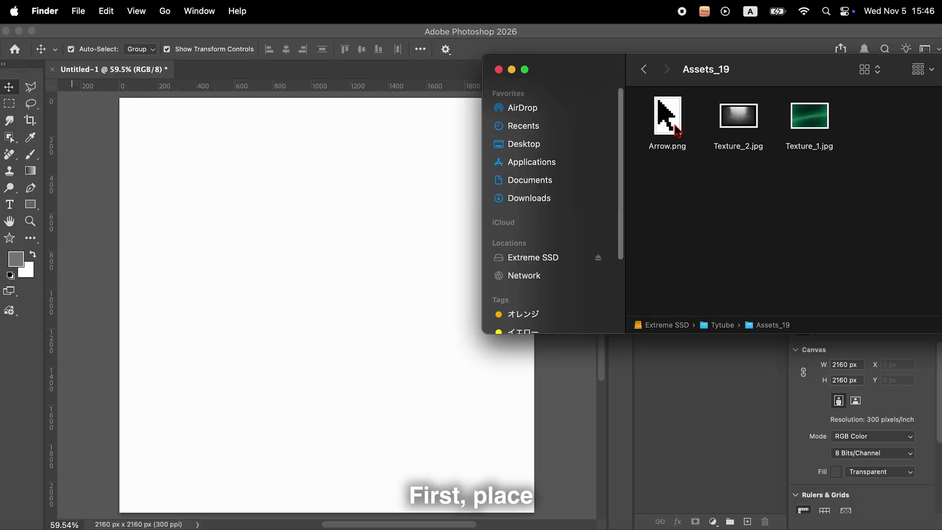
Step: Place Arrow.png on the canvas as an Arrow layer, scaled down to about 25%
drag(677, 130, 397, 240)
drag(471, 98, 464, 107)
click(398, 506)
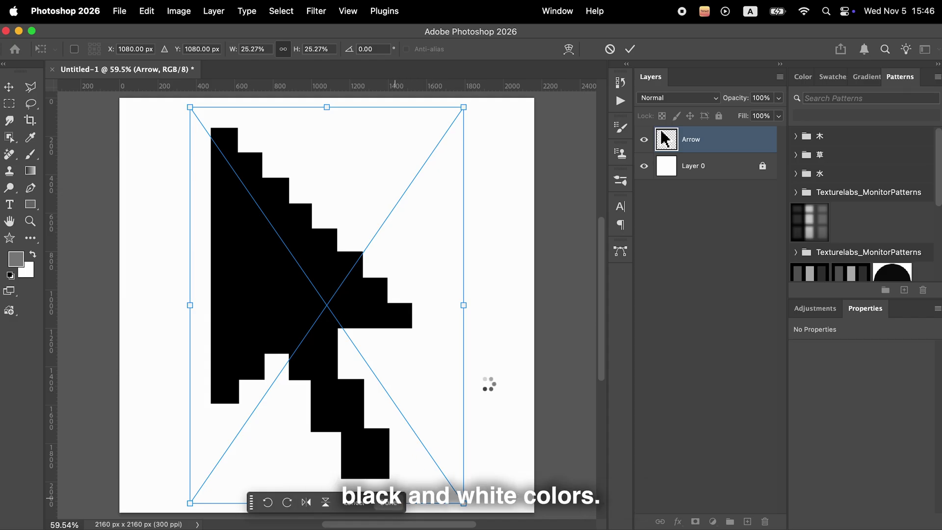
Step: Toggle the white Layer 0's visibility to check the arrow's transparency, leaving it visible and selected
click(555, 233)
click(645, 165)
click(646, 172)
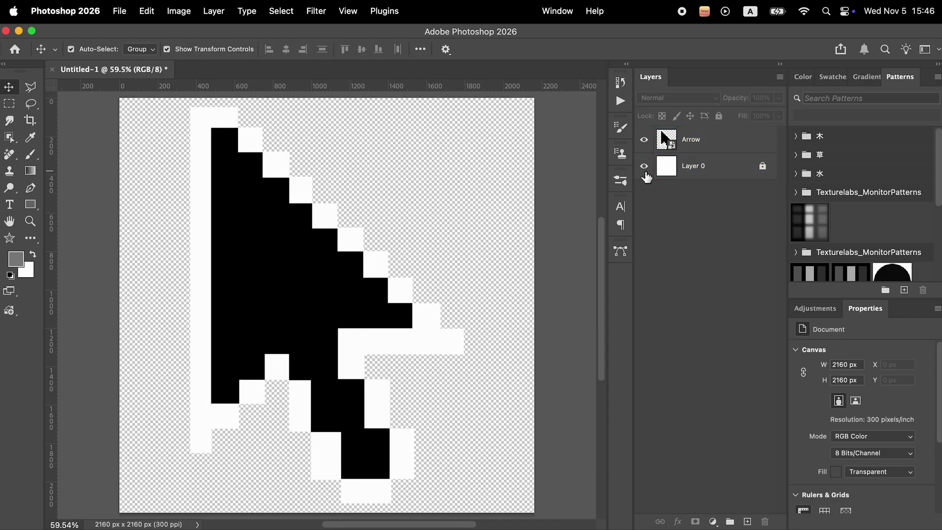
click(646, 172)
click(645, 172)
Step: Make a Layer 0 copy and fill it with #808080 grey beneath the Arrow layer
click(694, 171)
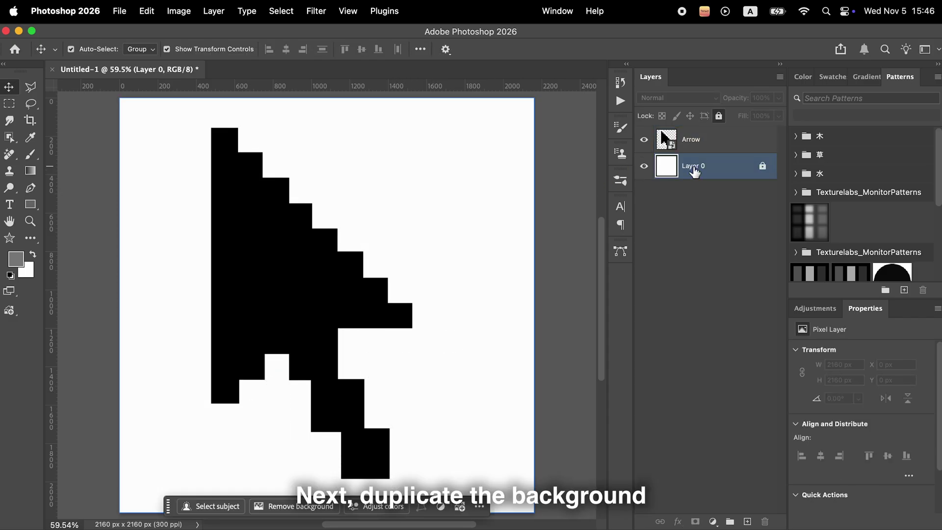
key(super+j)
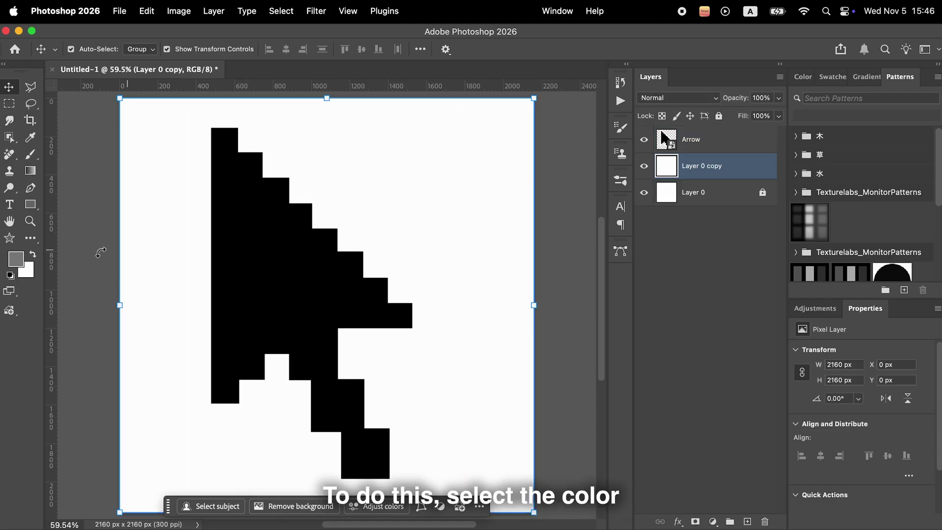
click(16, 258)
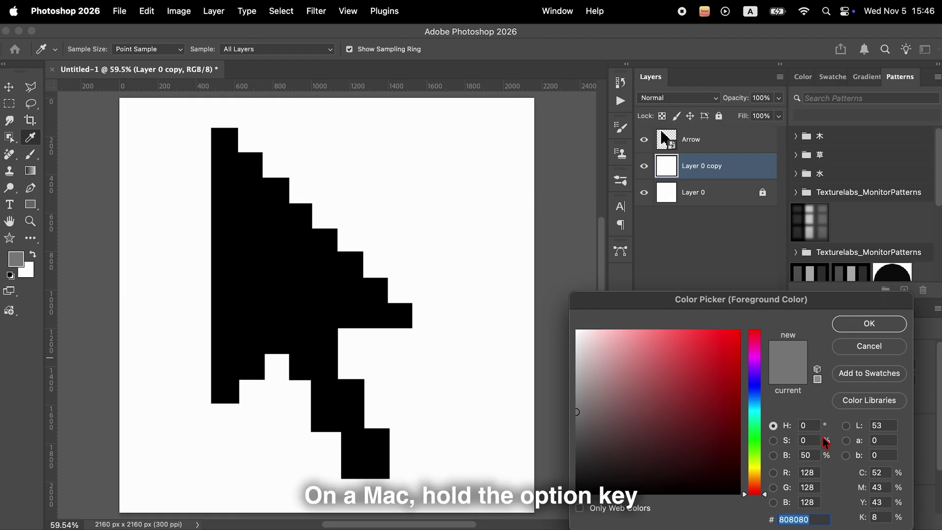
click(860, 326)
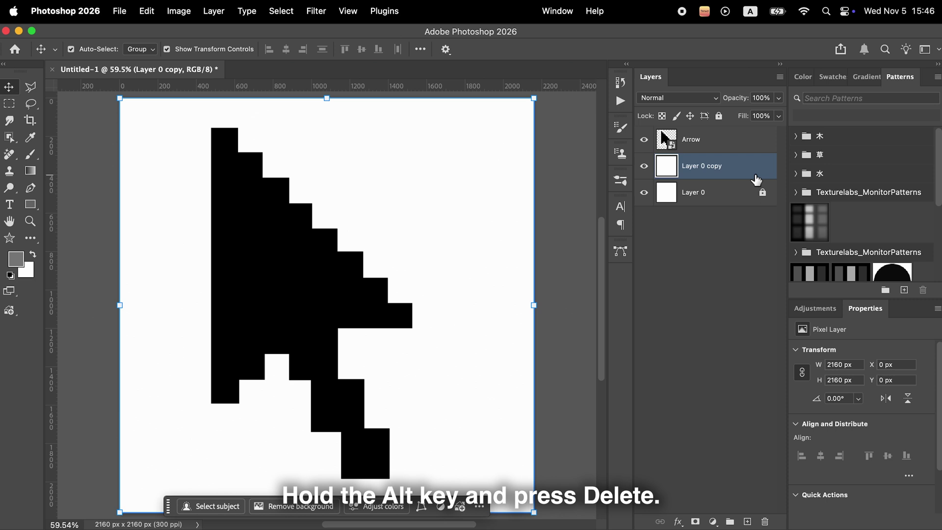
key(alt+Delete)
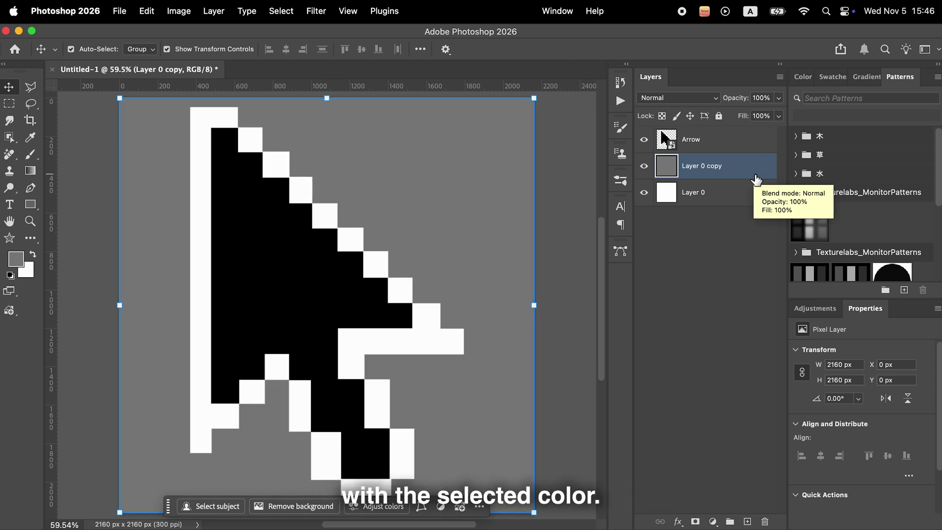
Step: Merge Arrow, the grey copy and Layer 0 into one Arrow layer, then convert it to a smart object
click(728, 153)
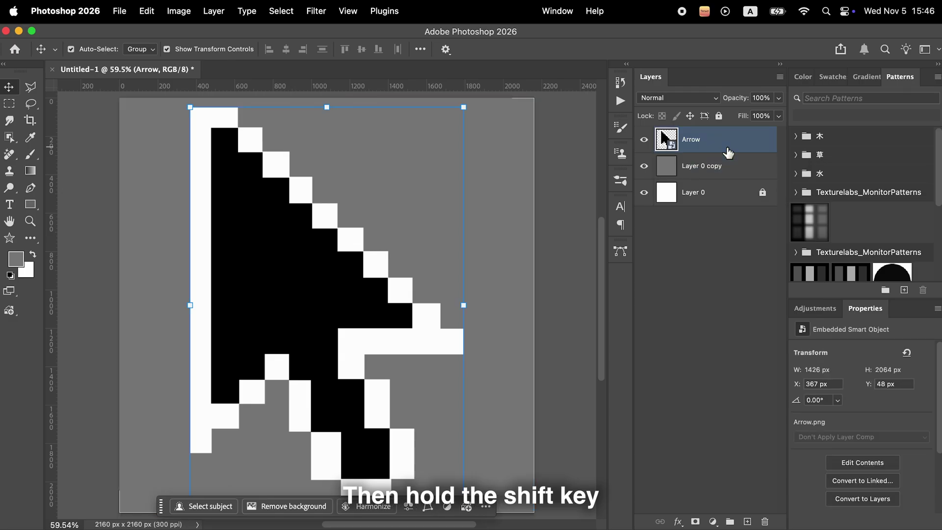
shift+click(729, 192)
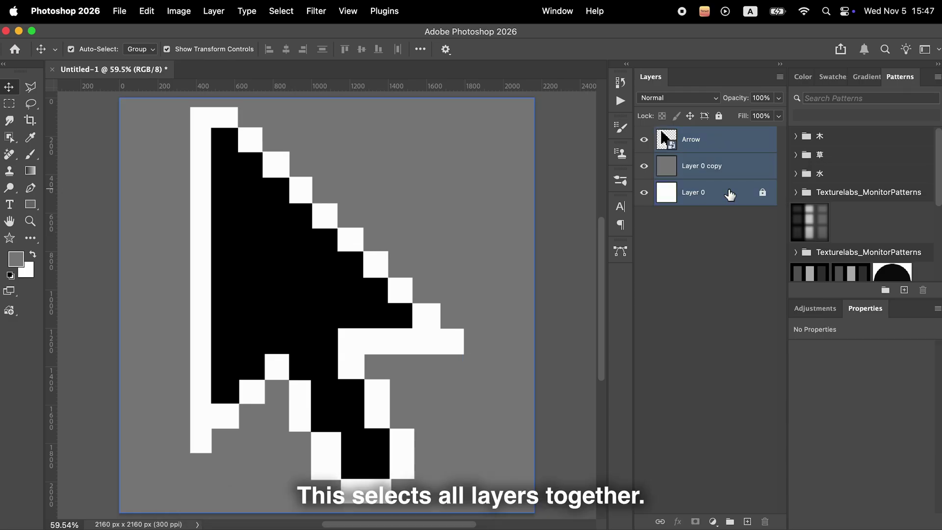
key(super)
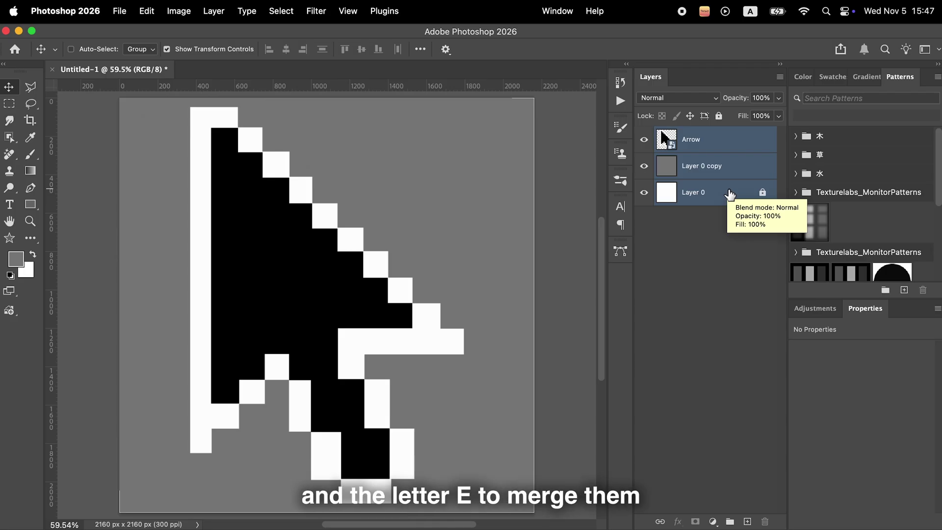
key(super+e)
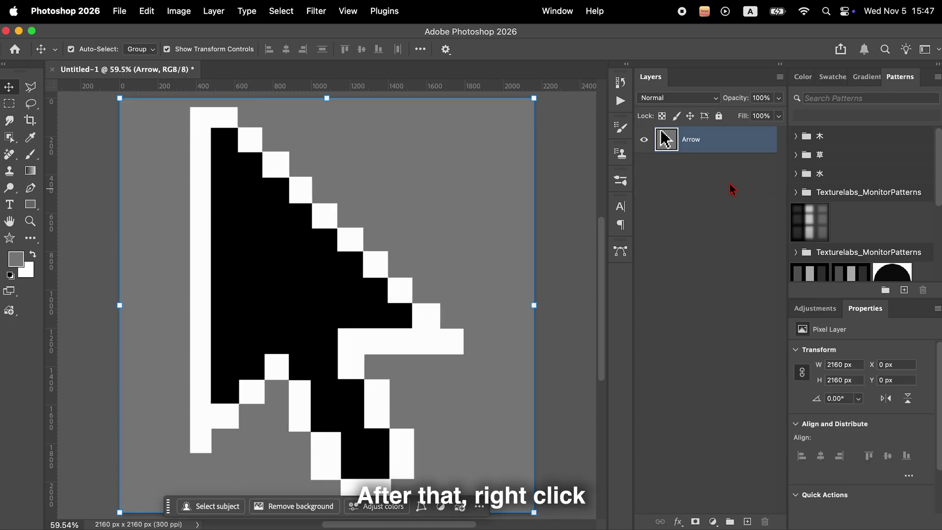
right_click(726, 150)
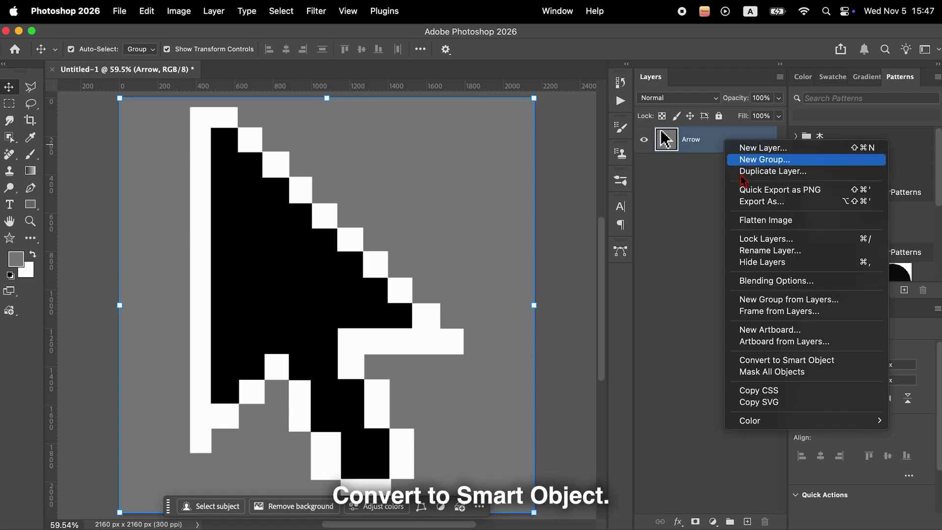
click(771, 361)
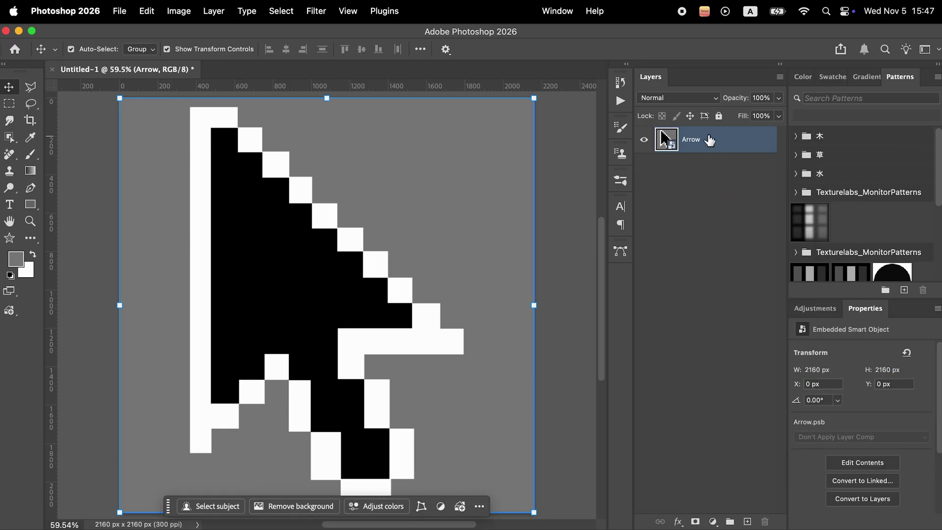
Step: Apply a 20-pixel Gaussian Blur smart filter to the Arrow smart object
click(325, 13)
mouse_move(358, 189)
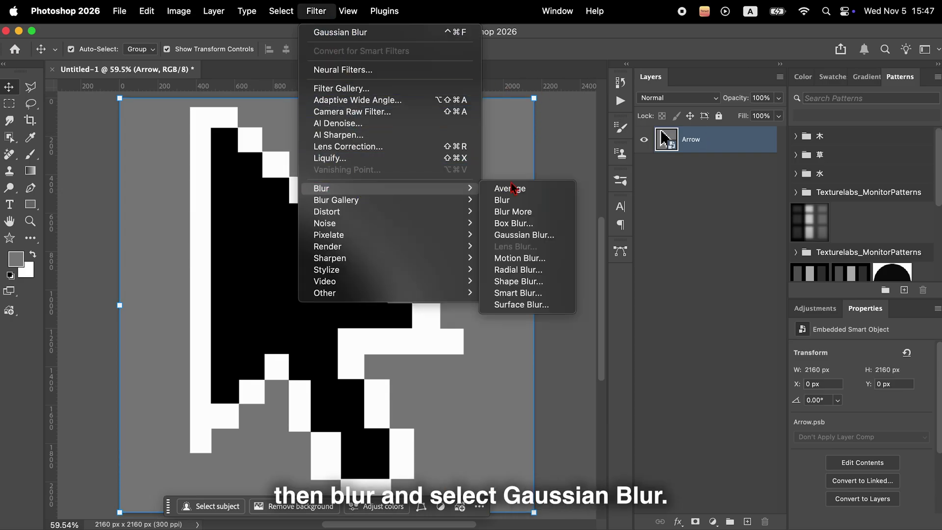
click(512, 236)
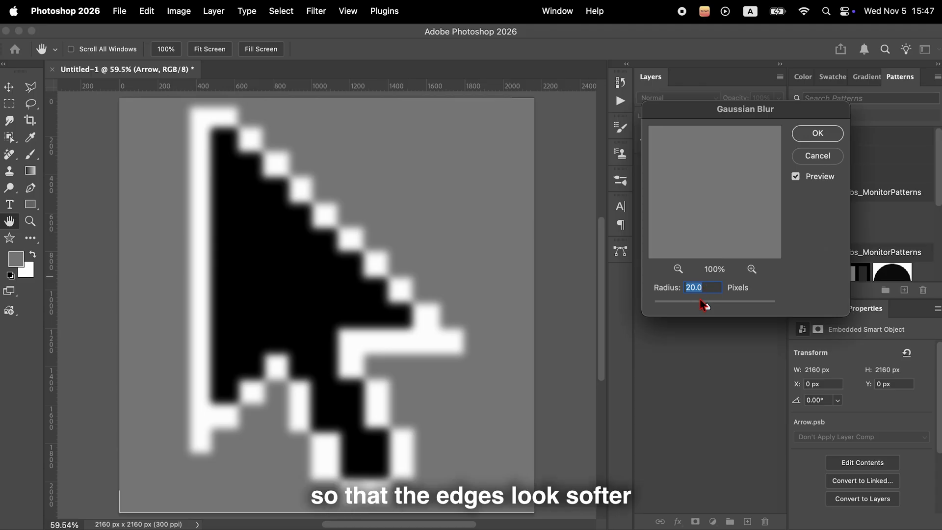
click(810, 133)
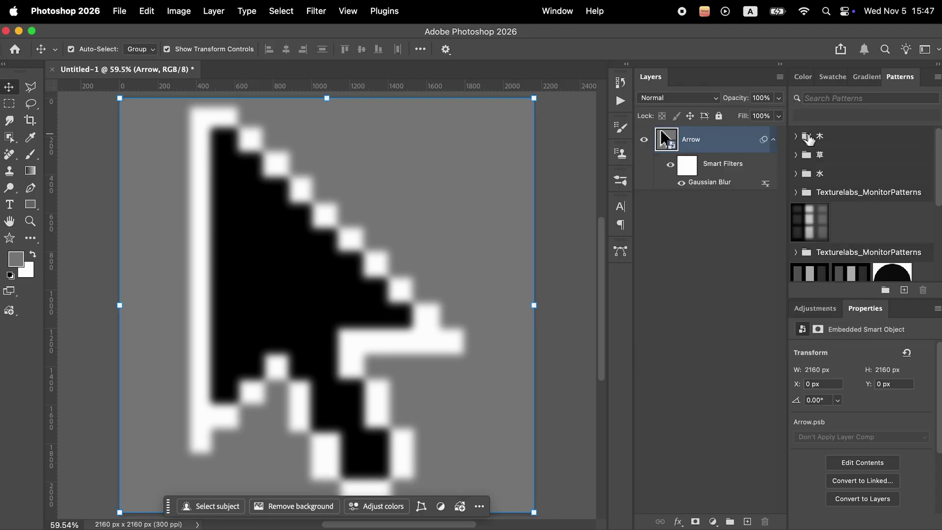
Step: Add a Gradient Map adjustment layer above the arrow
click(713, 520)
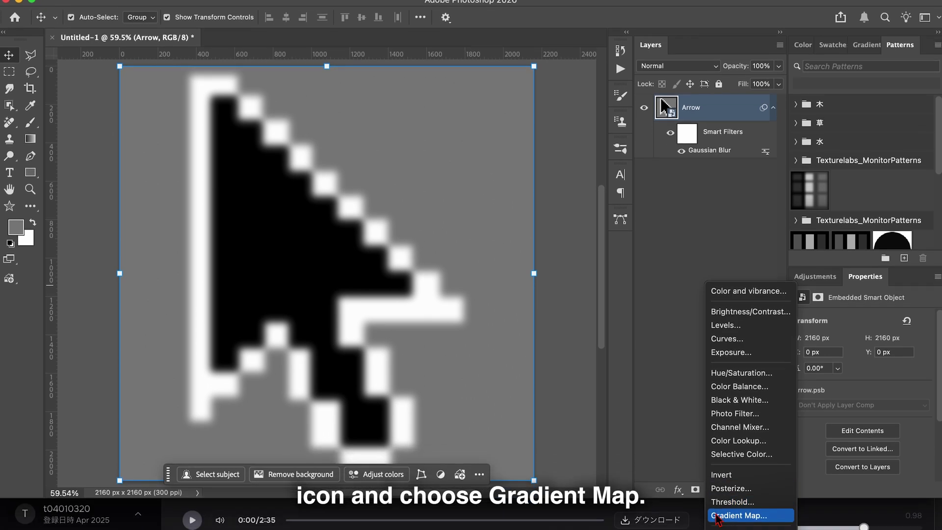
click(739, 515)
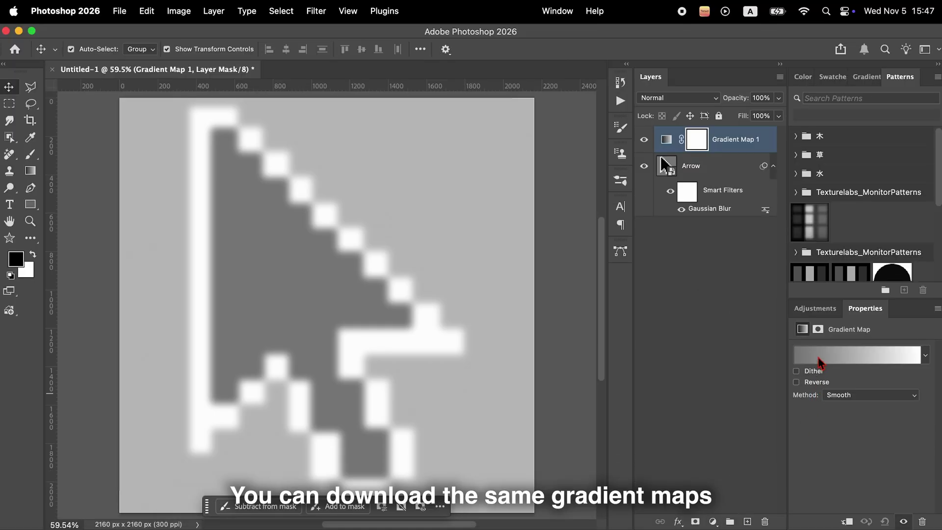
click(820, 358)
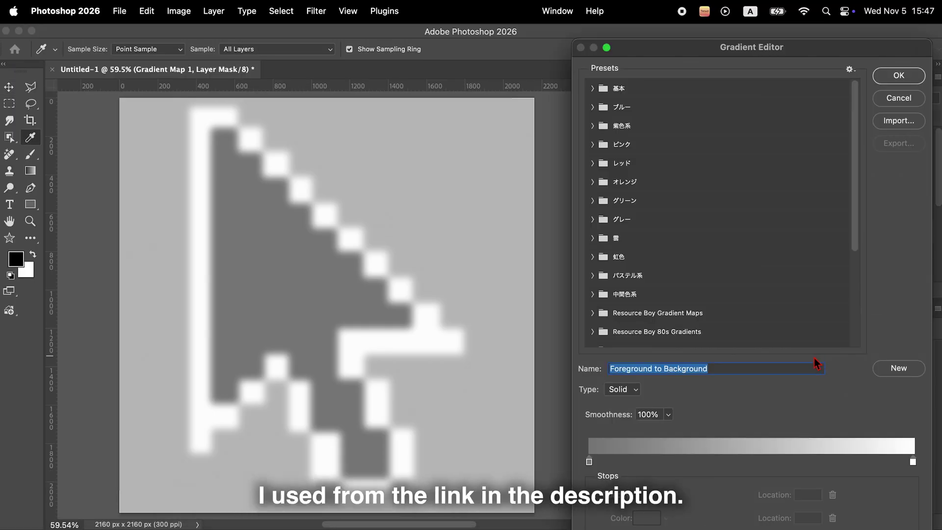
Step: Try Resource Boy Gradient Maps presets and settle on RB Gradient Map 23 for a cyan-on-black arrow
click(593, 313)
scroll(711, 295, down, 5)
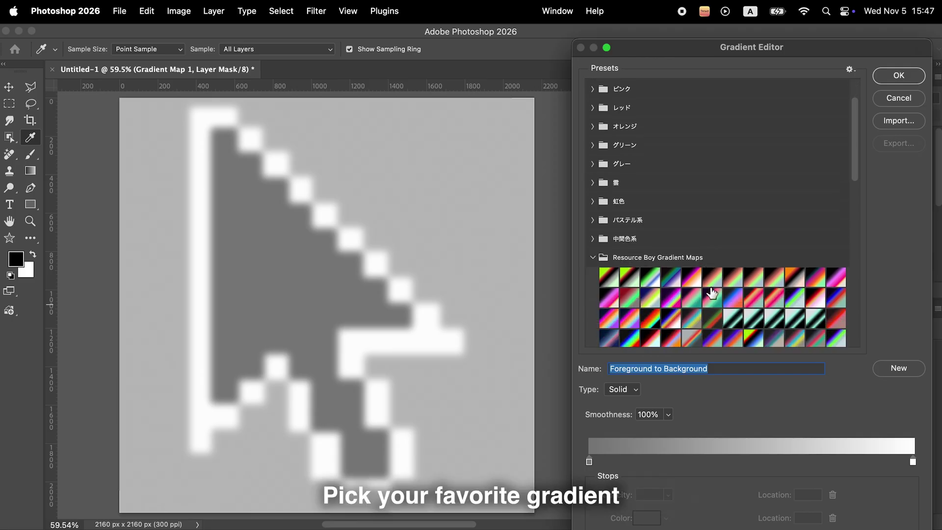
click(731, 241)
click(717, 259)
click(663, 273)
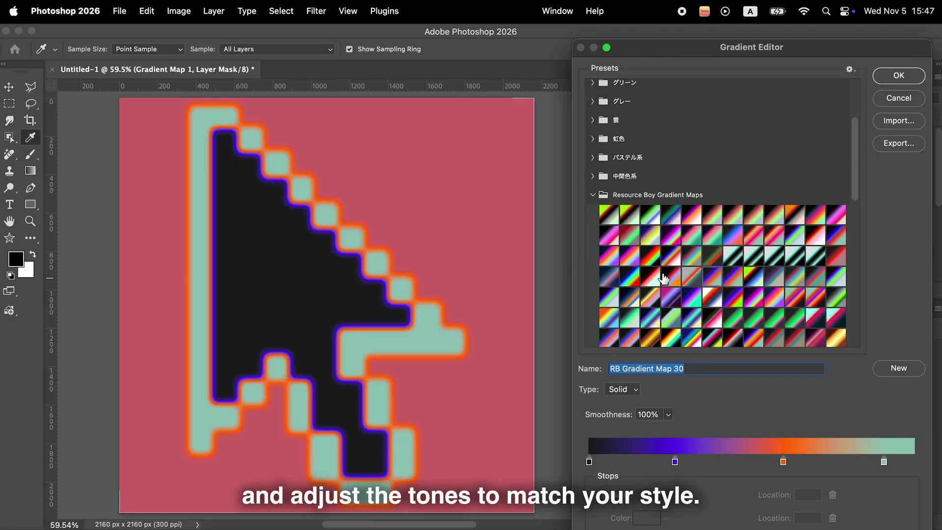
click(650, 276)
click(632, 295)
click(733, 275)
click(754, 264)
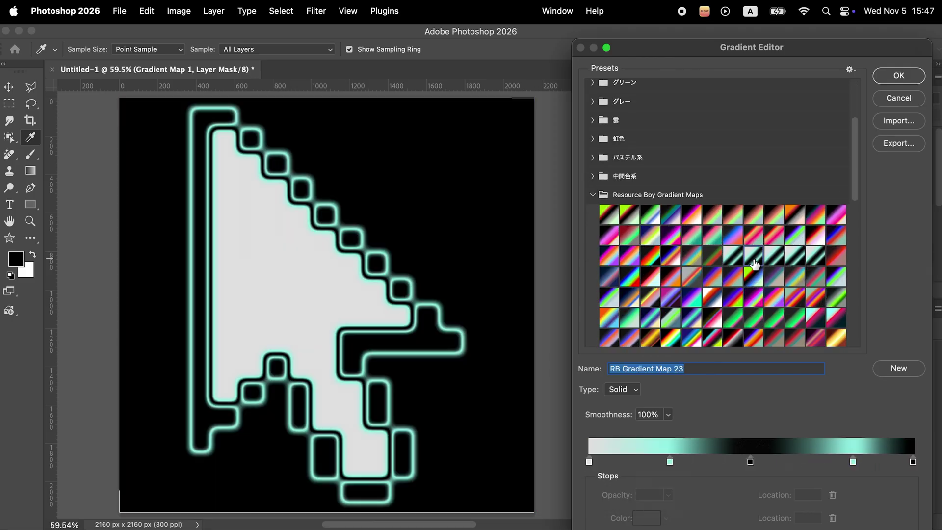
click(898, 75)
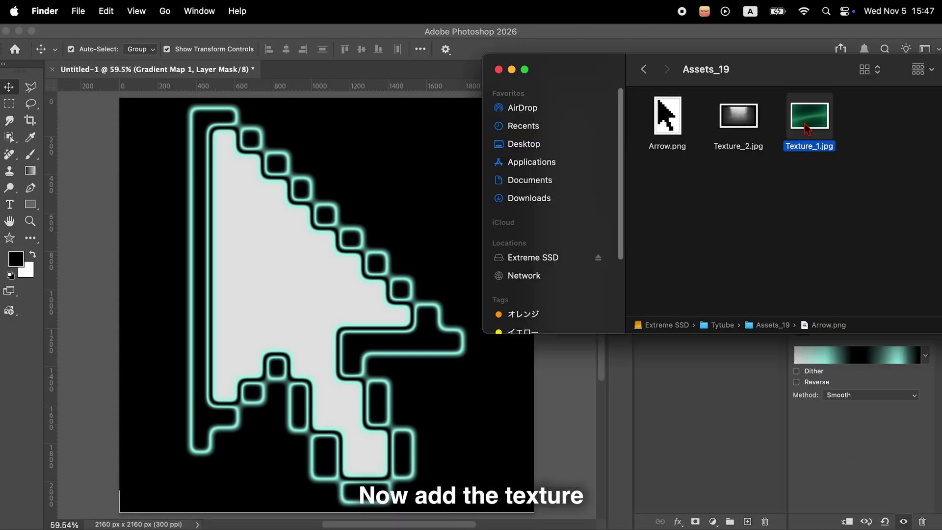
Step: Place Texture_1.jpg over the arrow, rotated 90° and enlarged to cover the canvas
drag(809, 117, 446, 219)
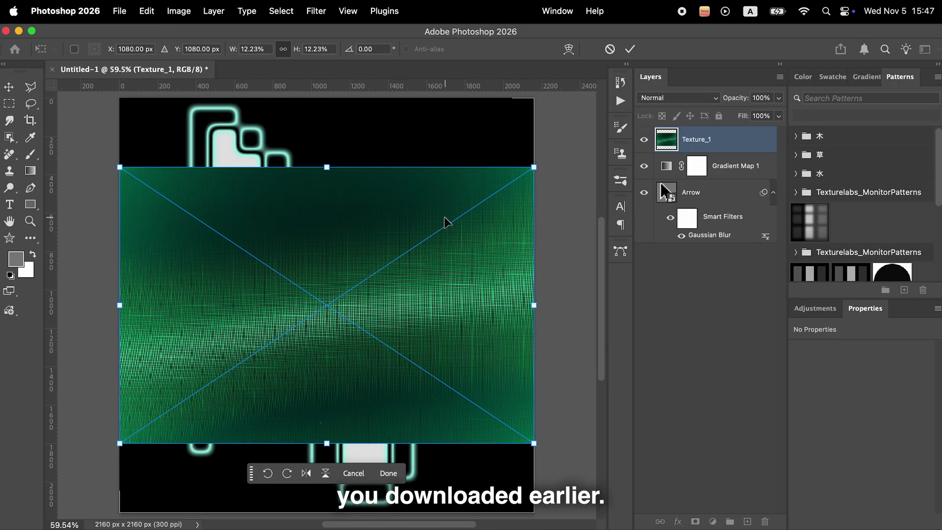
drag(535, 162, 447, 353)
drag(464, 305, 534, 307)
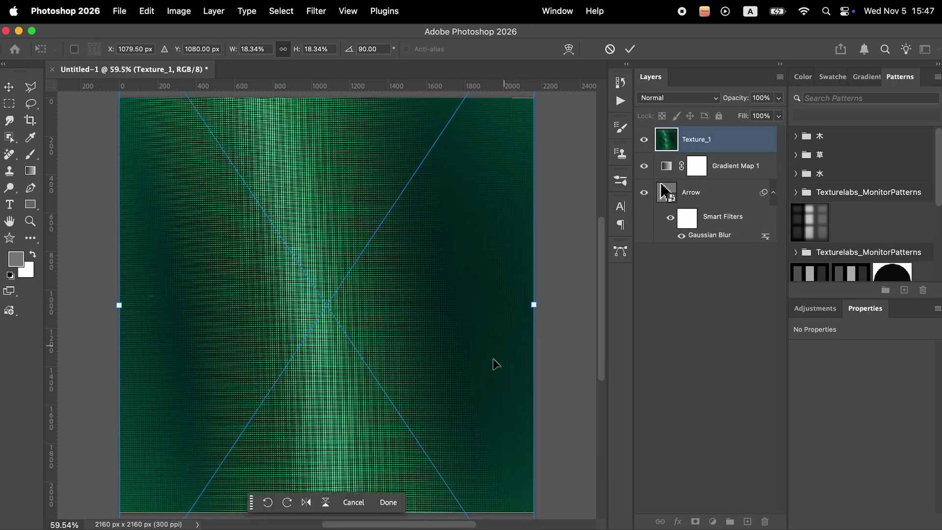
click(386, 502)
Step: Apply a Black & White adjustment to the Texture_1 layer
click(696, 196)
click(695, 147)
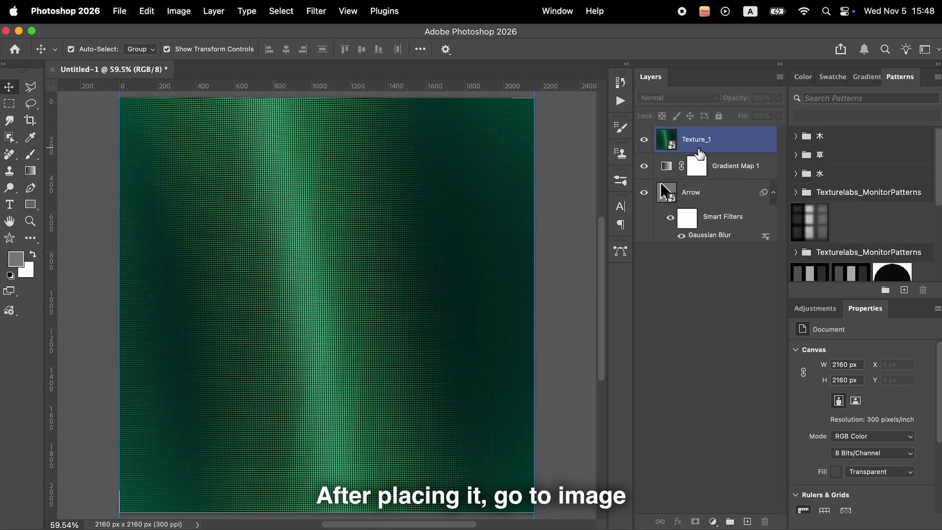
click(188, 17)
mouse_move(315, 52)
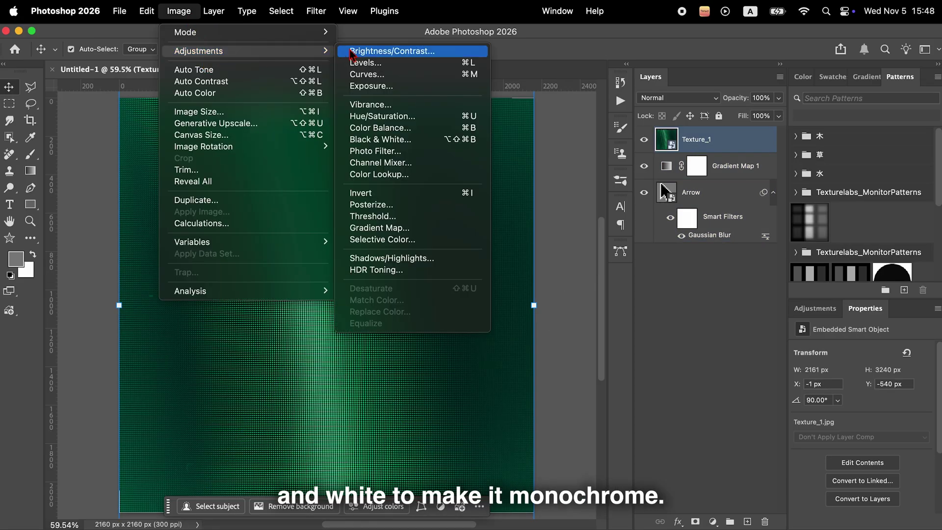
click(381, 139)
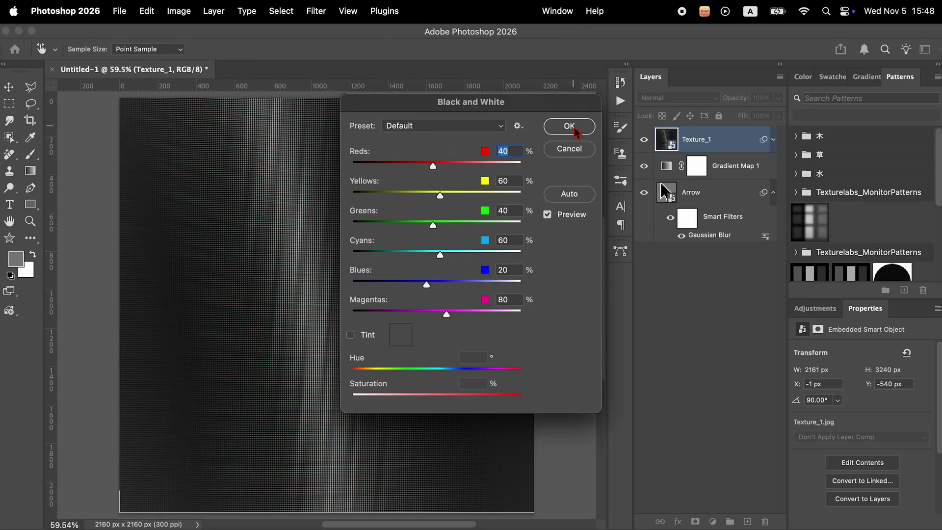
click(575, 129)
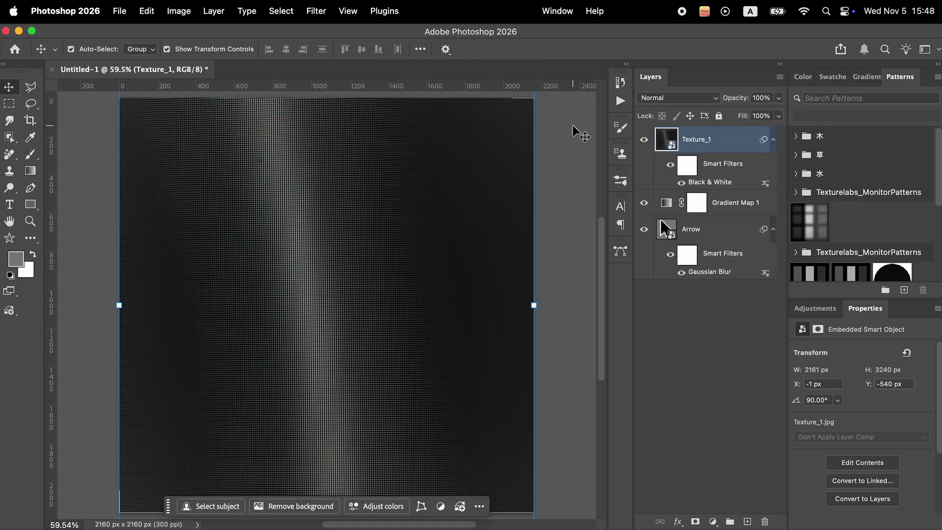
Step: Set Texture_1's blend mode to Linear Dodge (Add)
click(710, 101)
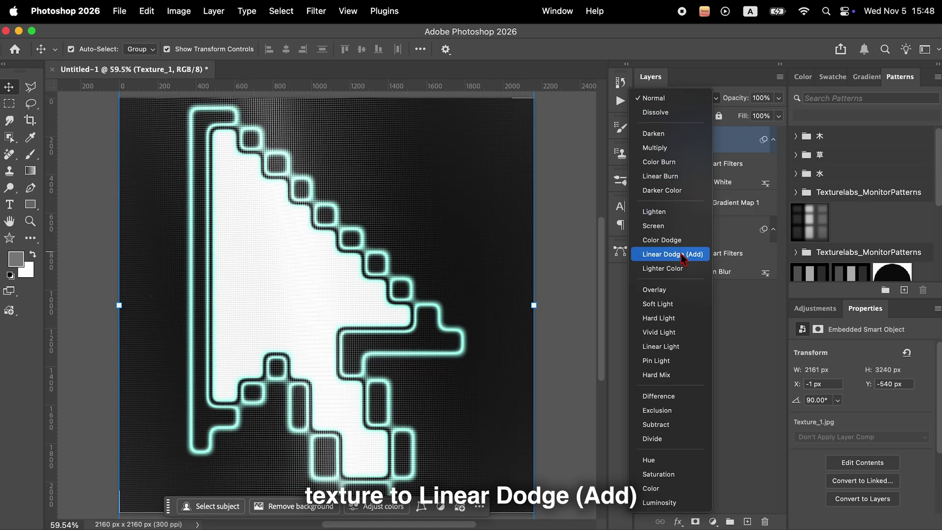
click(682, 255)
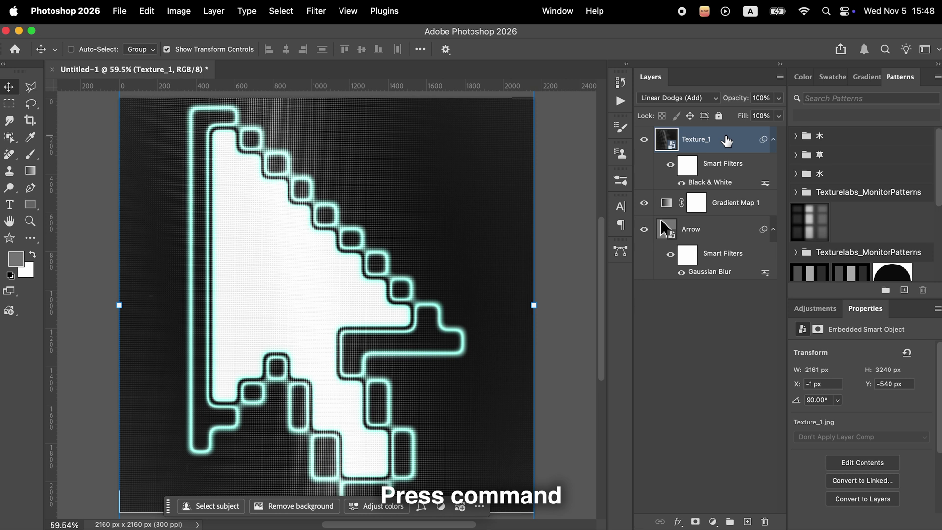
Step: Apply Levels to Texture_1 with the white input level lowered to 180
key(super+l)
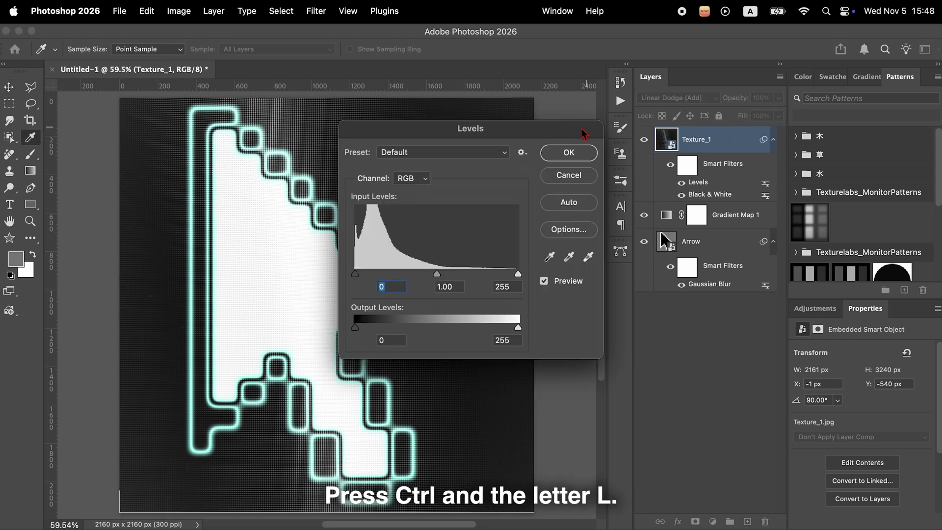
drag(570, 132, 681, 92)
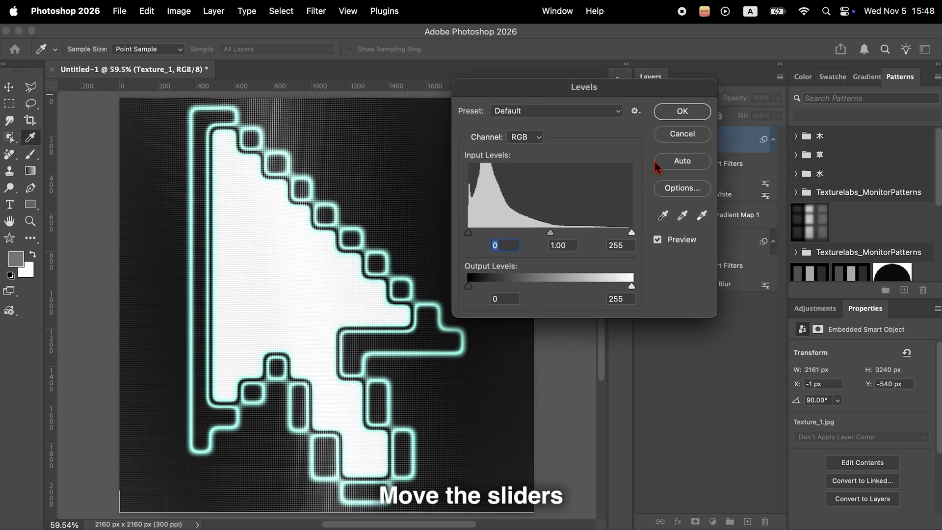
click(469, 234)
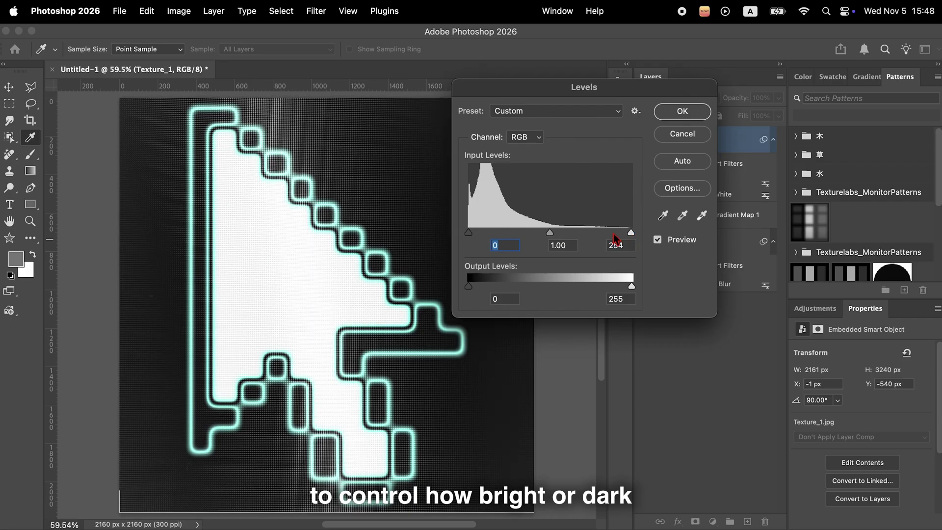
drag(614, 236, 585, 234)
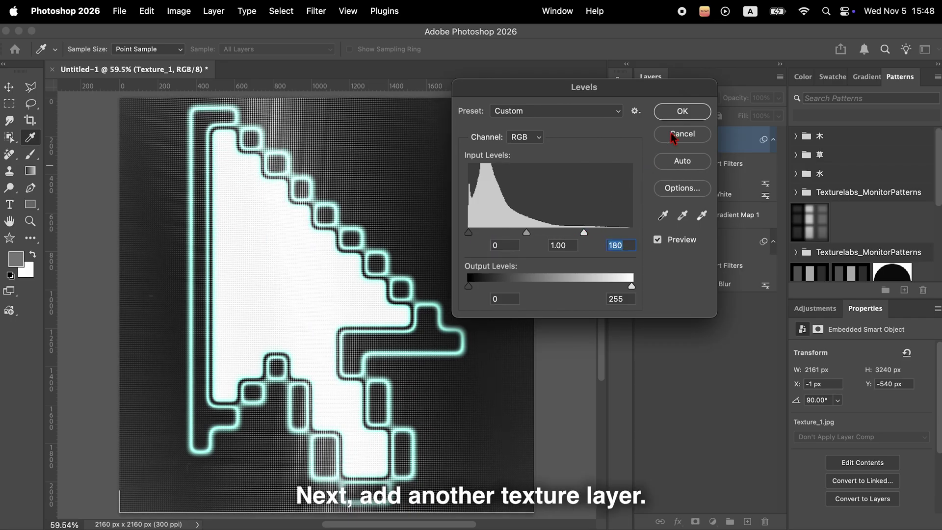
click(682, 111)
Step: Place Texture_2.jpg on top, rotated 90° and enlarged to cover the canvas
key(v)
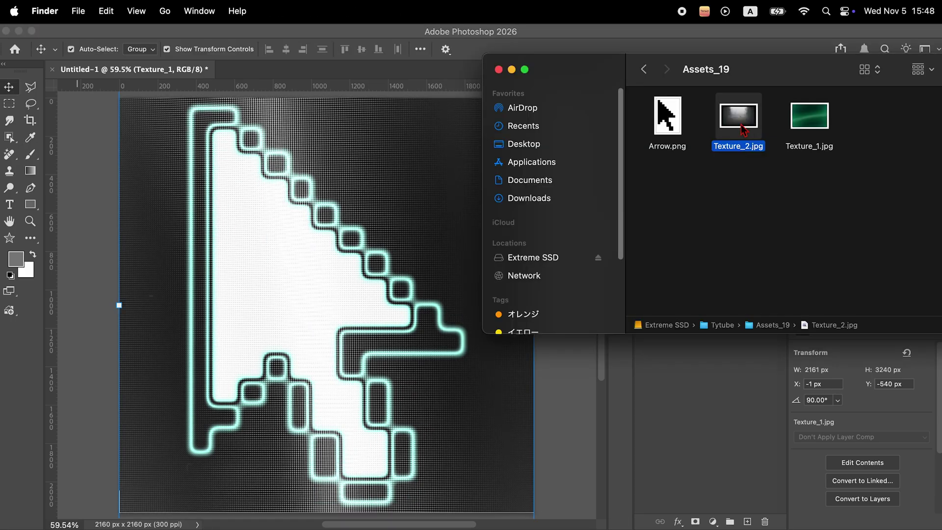
drag(739, 117, 456, 229)
drag(532, 174, 417, 442)
drag(451, 304, 570, 305)
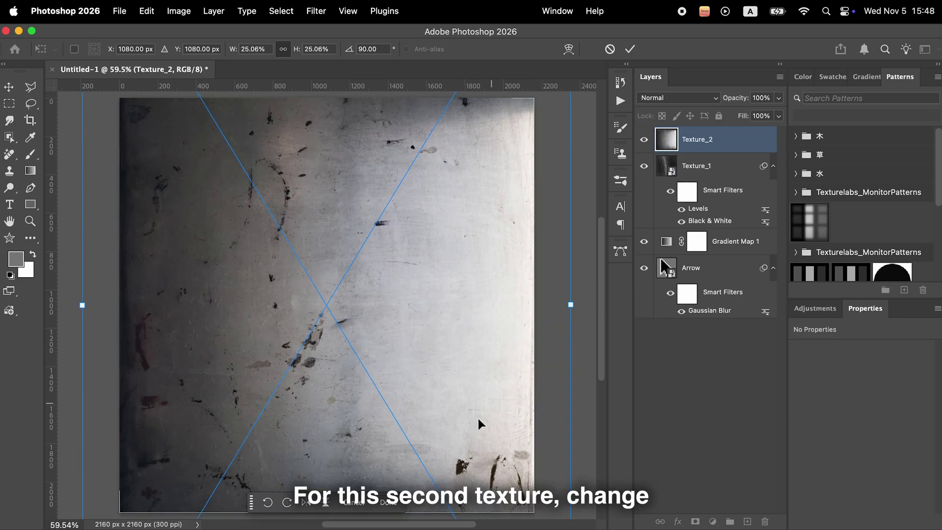
key(Return)
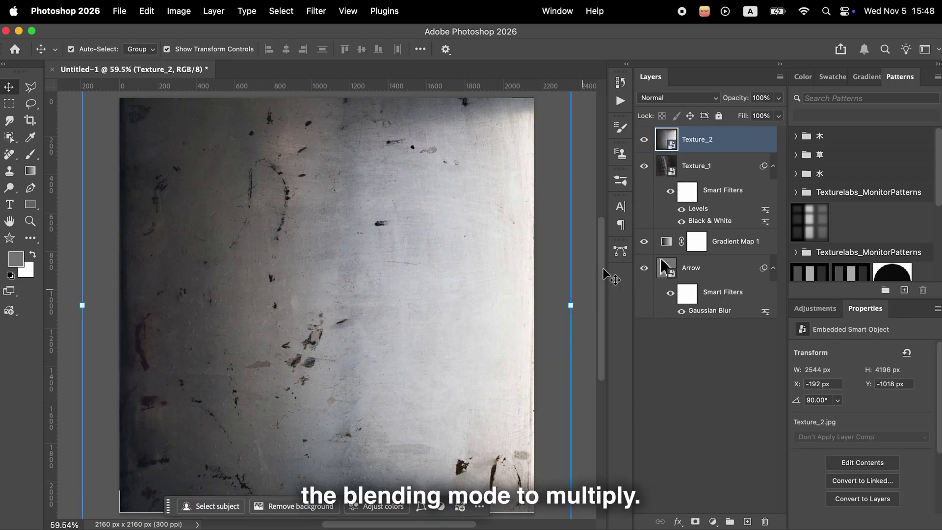
Step: Set Texture_2's blend mode to Multiply
click(717, 98)
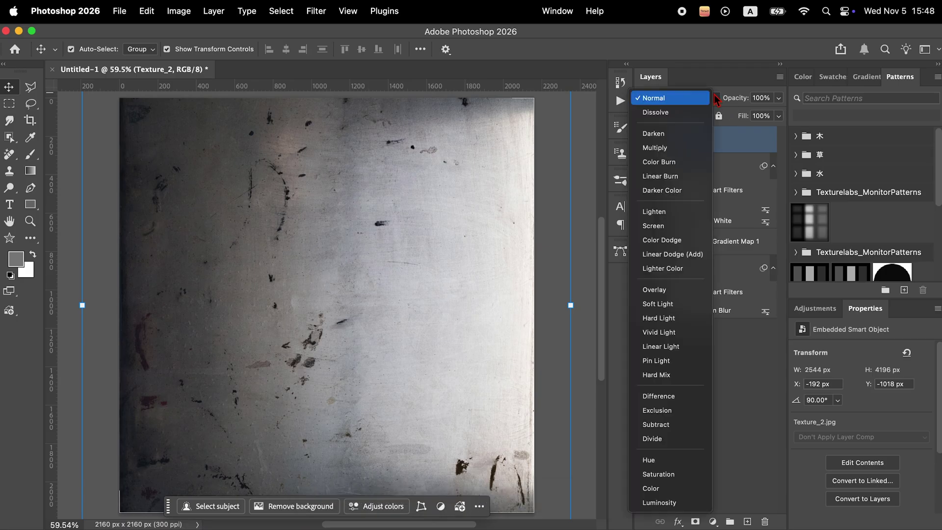
click(685, 148)
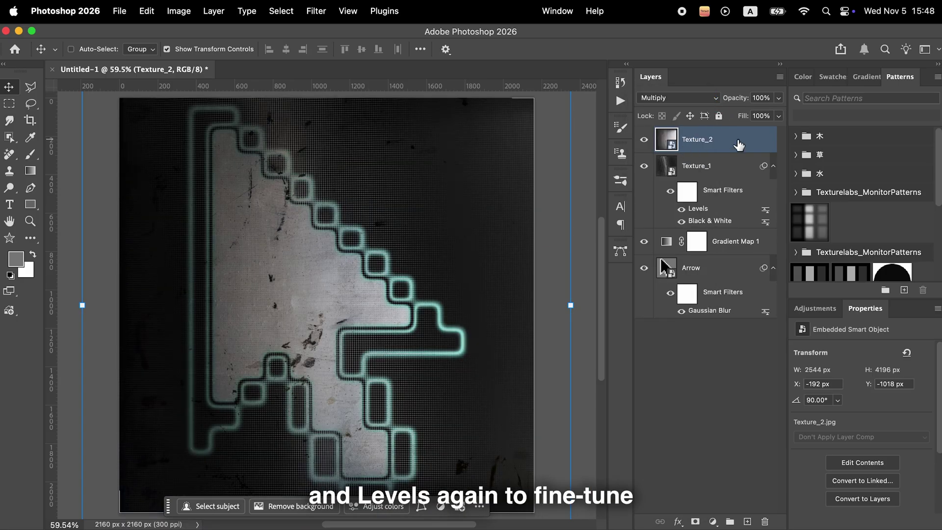
key(super+l)
Step: Lower Texture_2's white input level to about 220 in Levels, then deselect the layer
drag(637, 93, 670, 129)
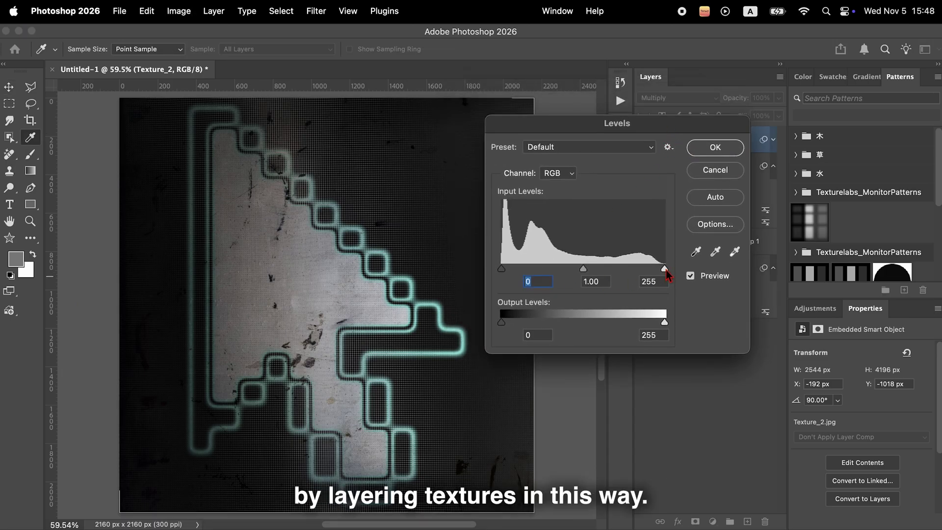
drag(665, 270, 644, 269)
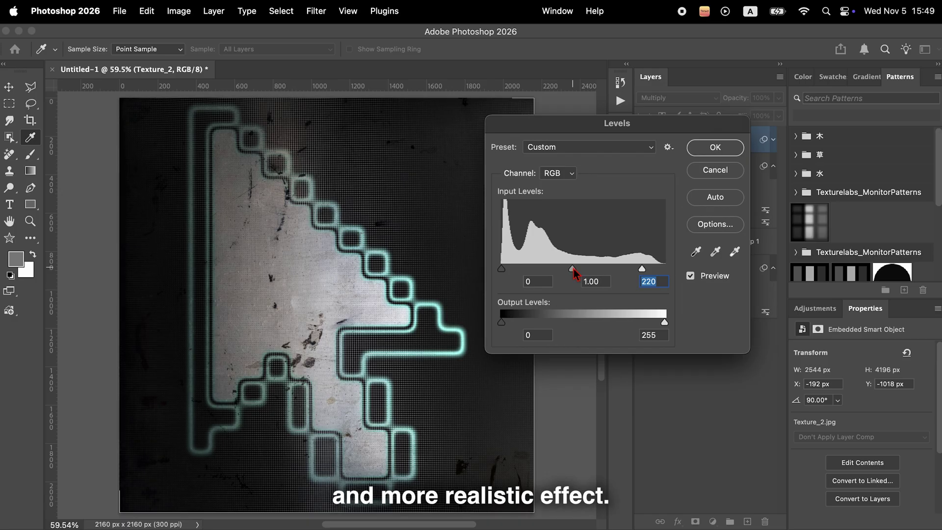
click(696, 148)
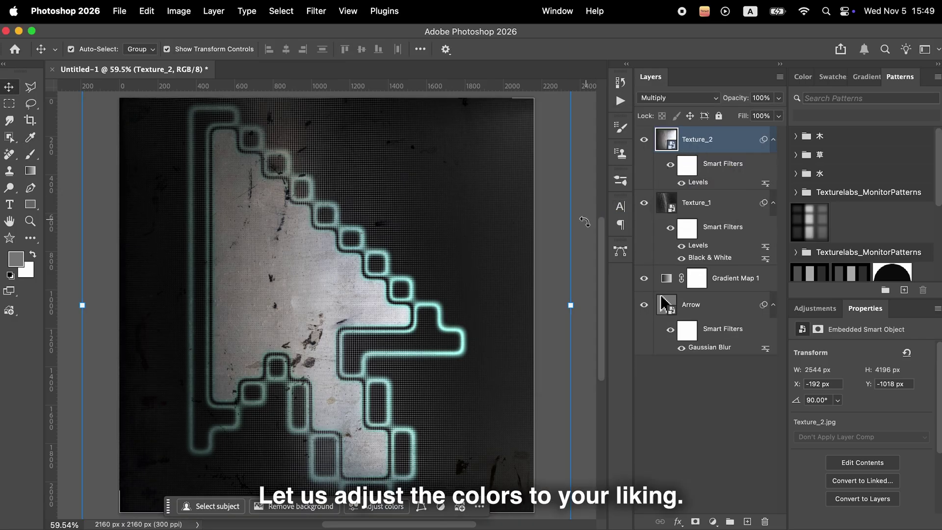
click(587, 251)
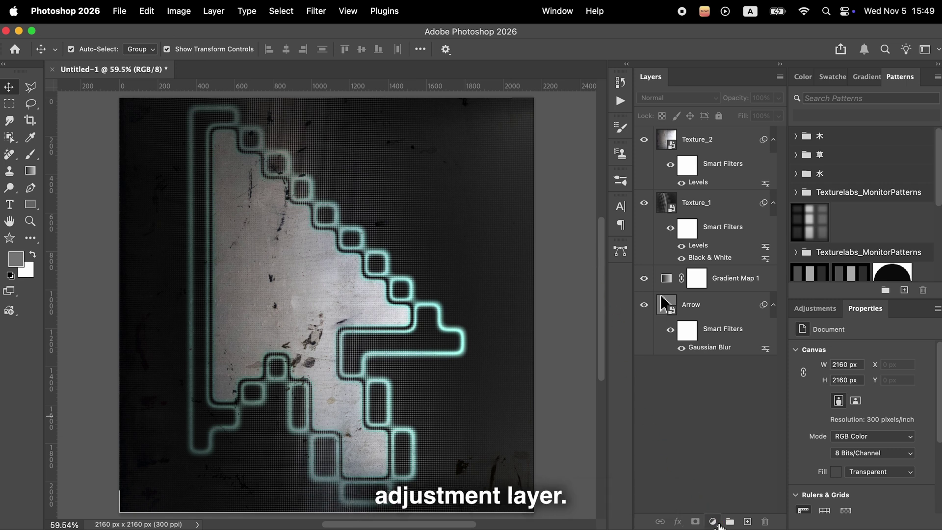
Step: Add a Gradient Map adjustment layer and expand the Resource Boy Gradient Maps presets
click(713, 522)
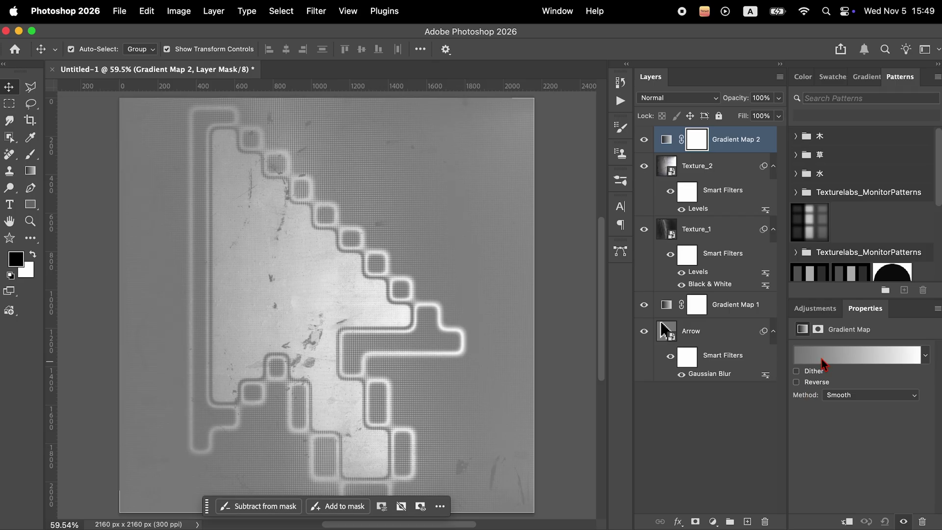
click(823, 364)
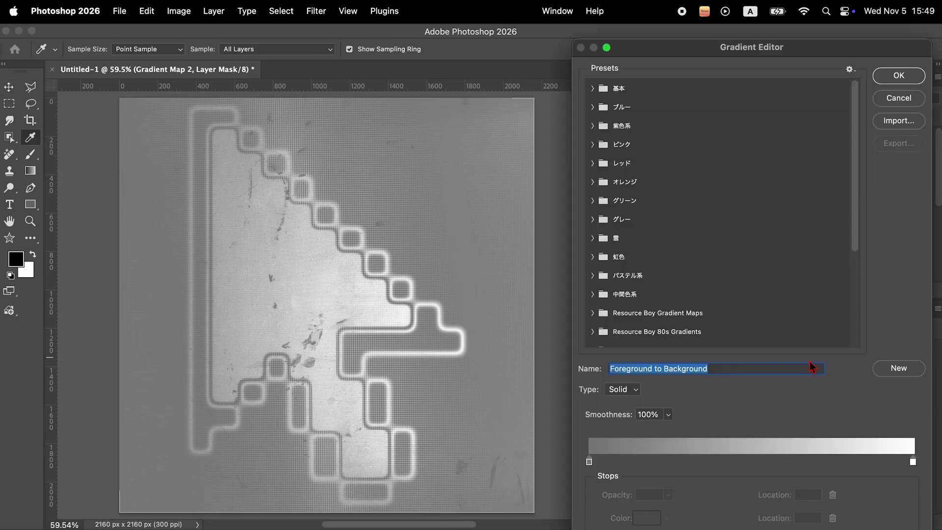
click(596, 314)
scroll(734, 277, down, 5)
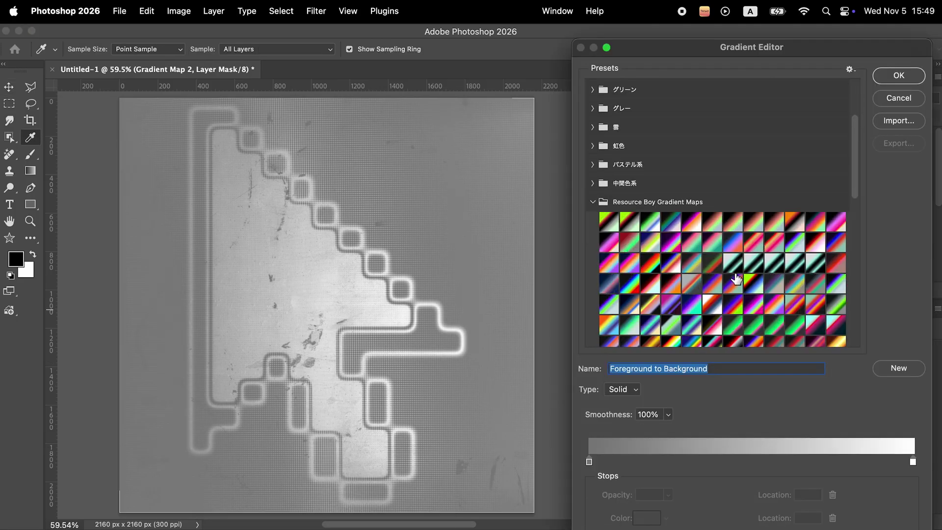
Step: Preview several Resource Boy presets, then choose the teal-and-black RB Gradient Map 23
click(746, 271)
click(753, 243)
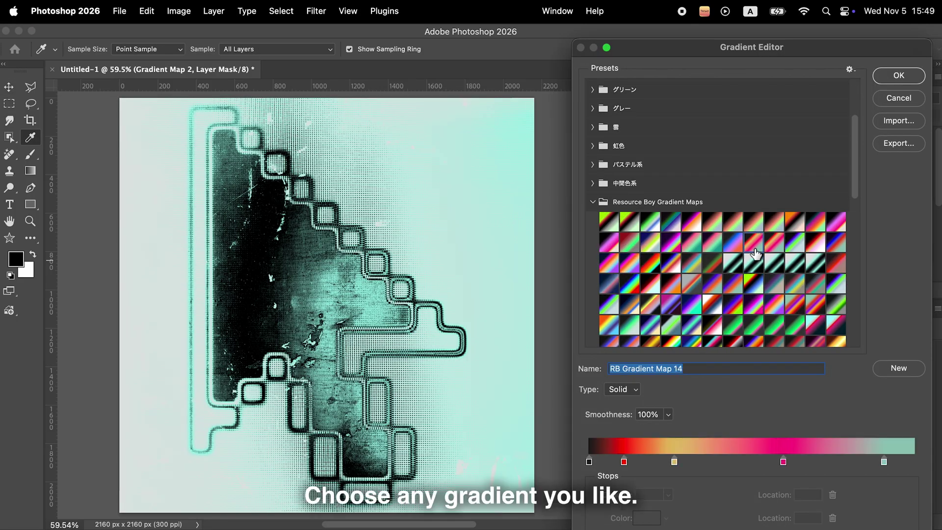
click(757, 219)
click(702, 225)
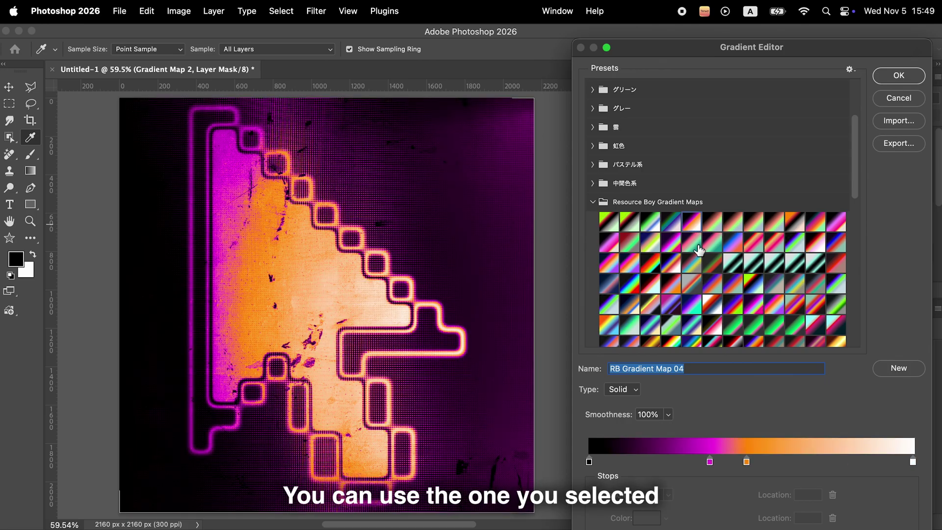
click(700, 250)
click(673, 269)
click(677, 292)
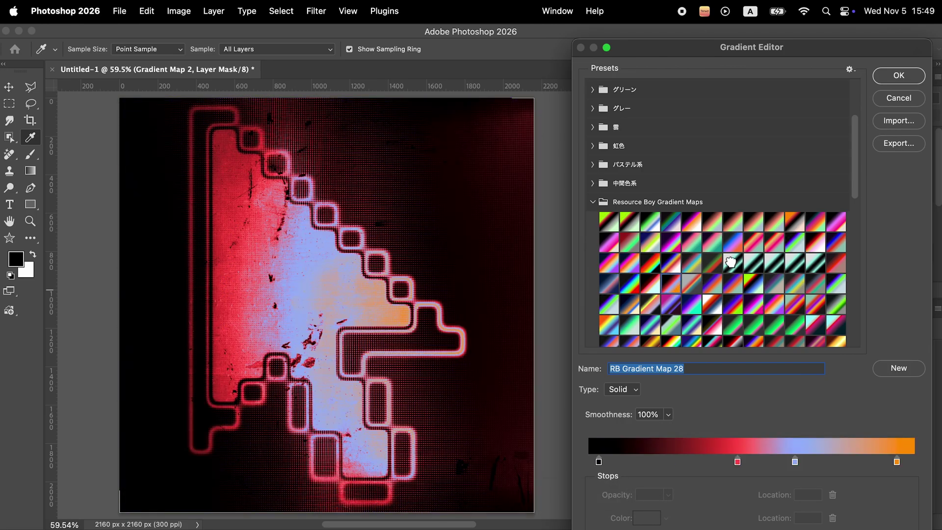
click(731, 262)
Step: Confirm the gradient map, then set Texture_2's Levels midtone to about 1.05
click(899, 76)
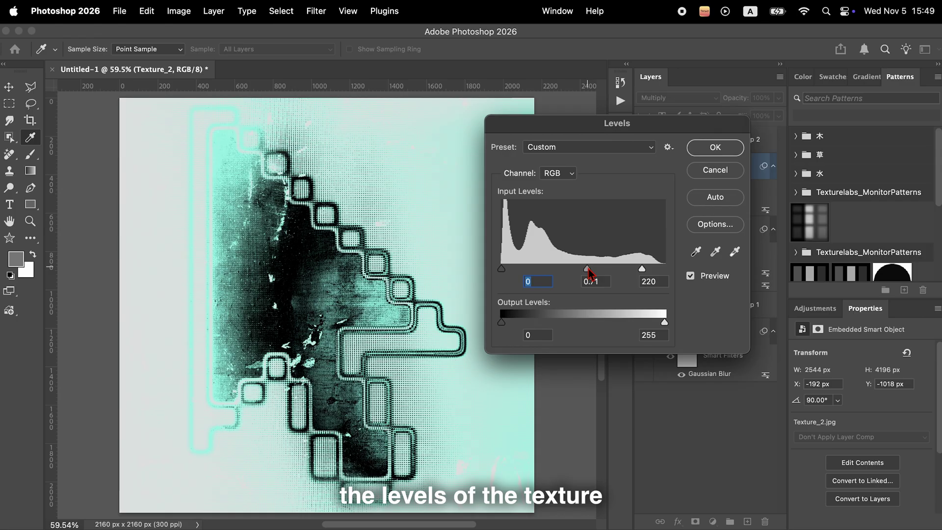
drag(589, 272, 575, 271)
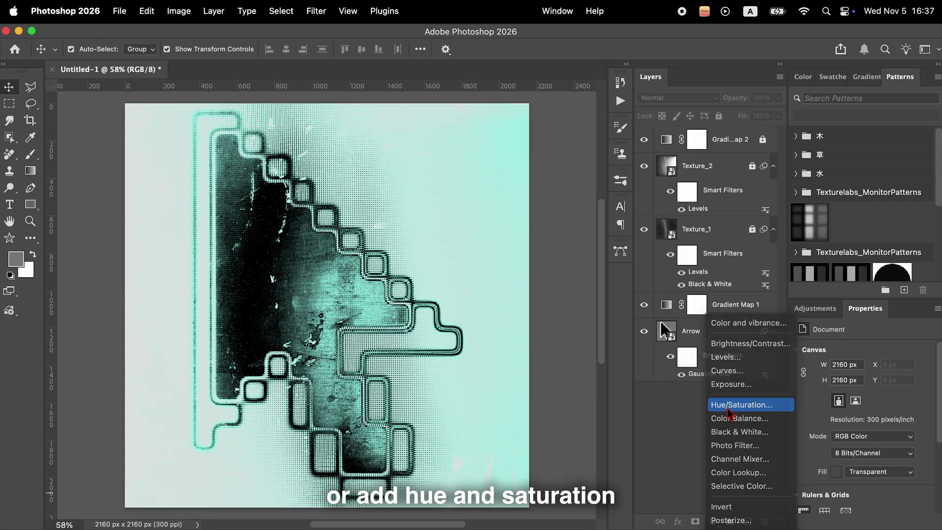
click(711, 403)
mouse_move(861, 411)
mouse_down()
mouse_move(919, 410)
mouse_move(861, 410)
mouse_up()
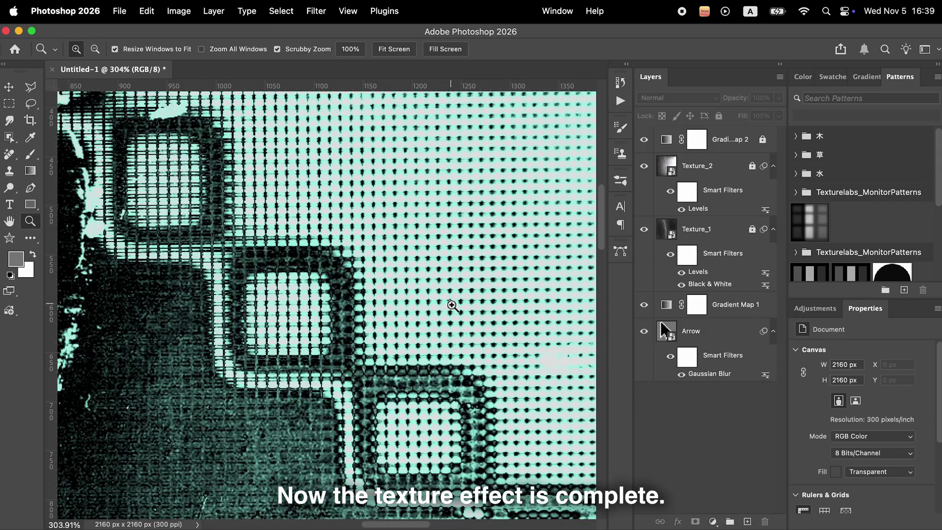
scroll(452, 306, down, 10)
scroll(451, 306, right, 5)
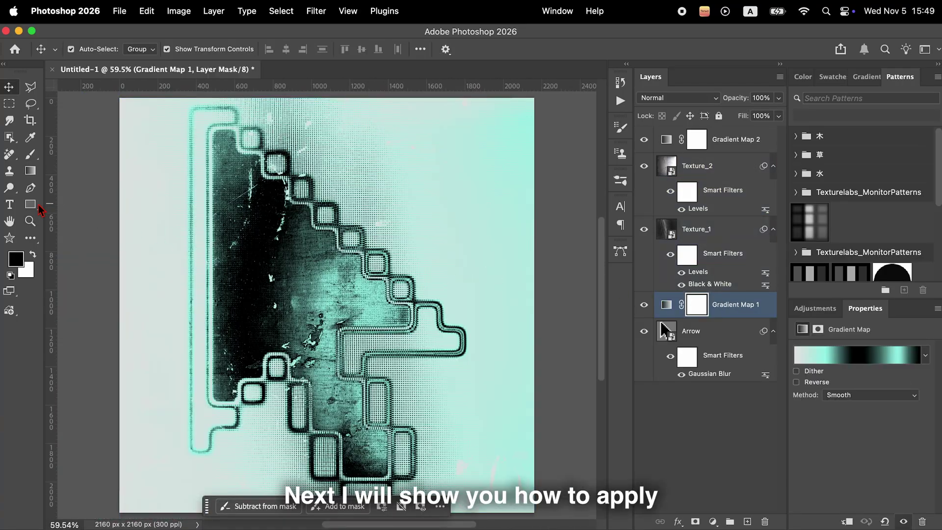
Step: Add the italic text 'TyVision' near the top of the canvas
click(18, 205)
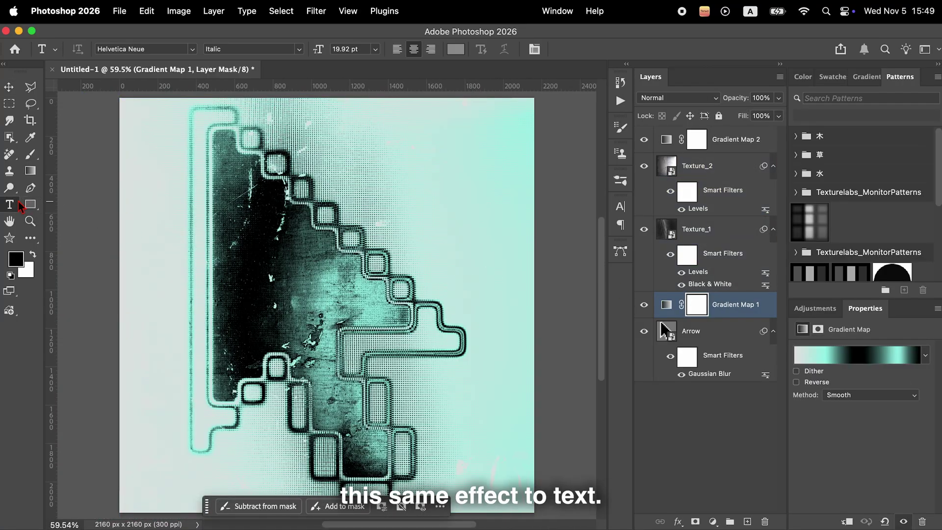
click(340, 167)
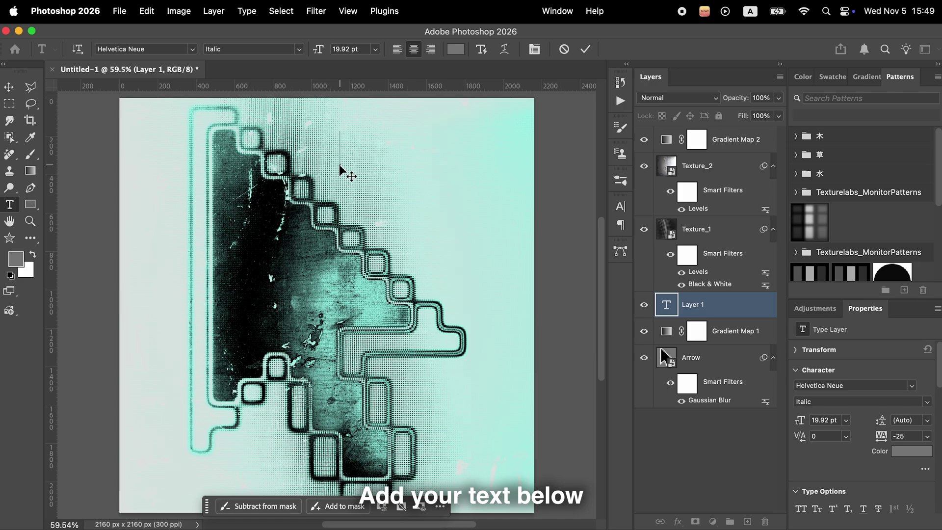
text(TyVision)
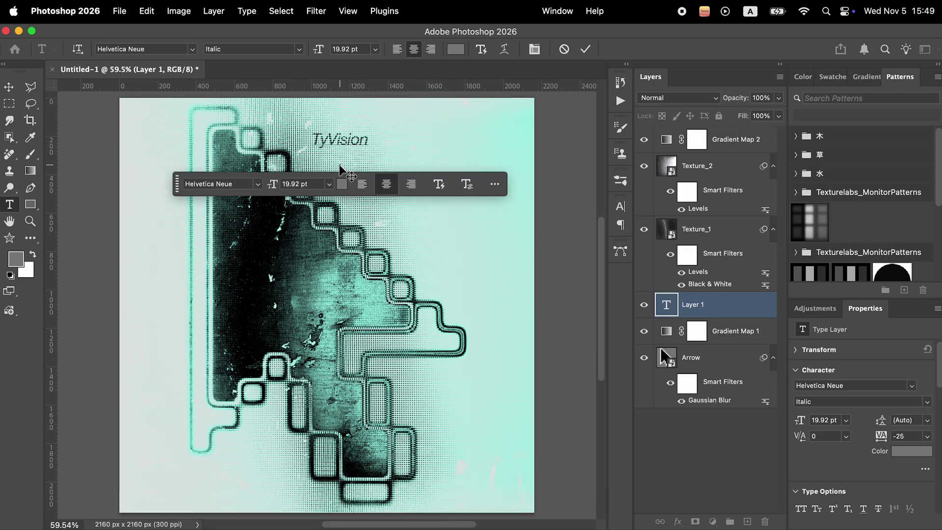
click(9, 87)
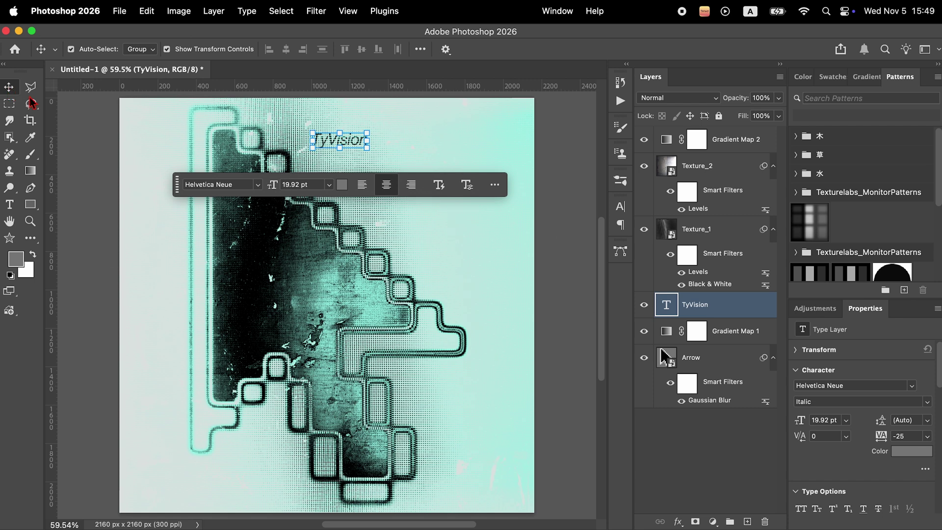
Step: Convert the TyVision text layer into a smart object
right_click(742, 311)
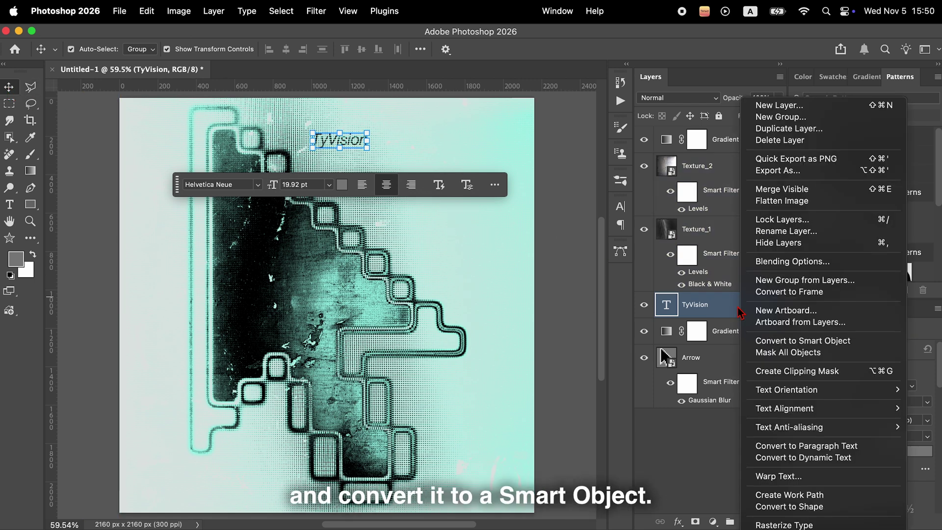
click(758, 341)
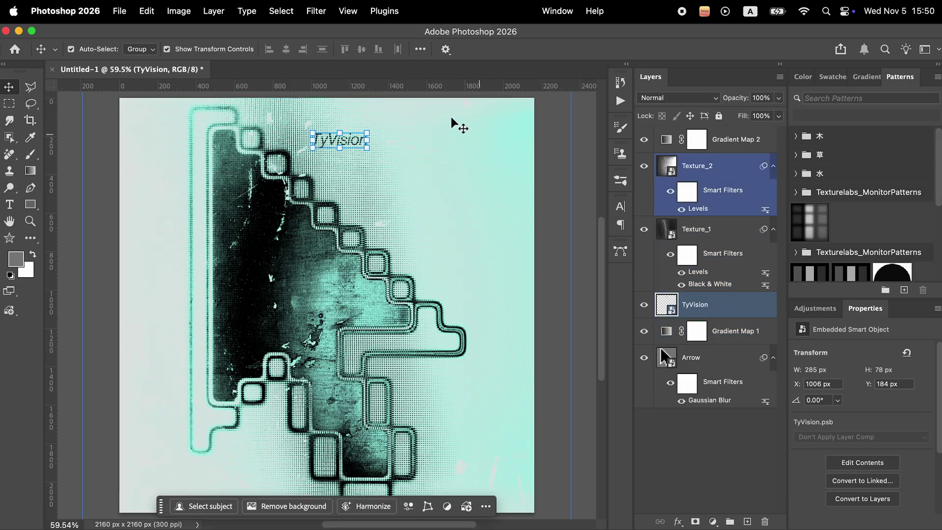
click(316, 12)
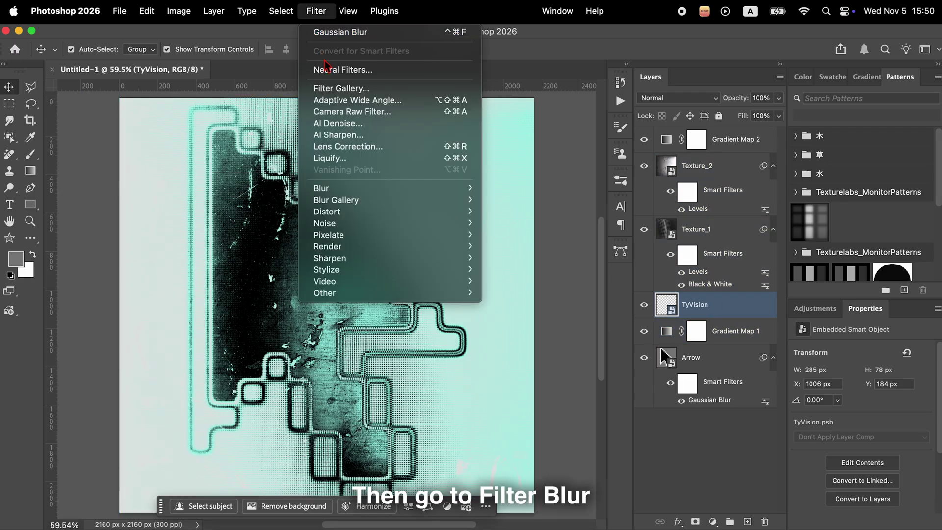
Step: Apply a 2.5-pixel Gaussian Blur to the TyVision smart object and zoom in on it
mouse_move(349, 191)
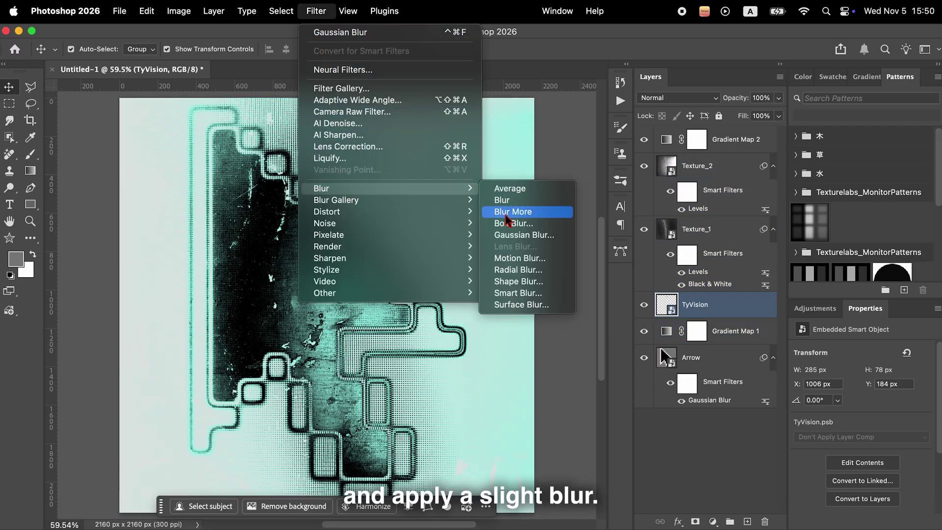
click(510, 235)
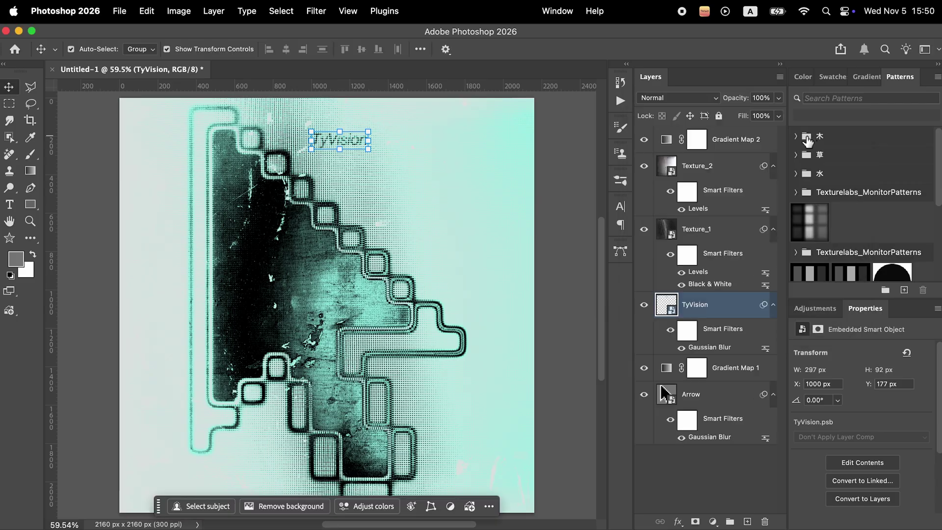
key(z)
drag(431, 136, 444, 187)
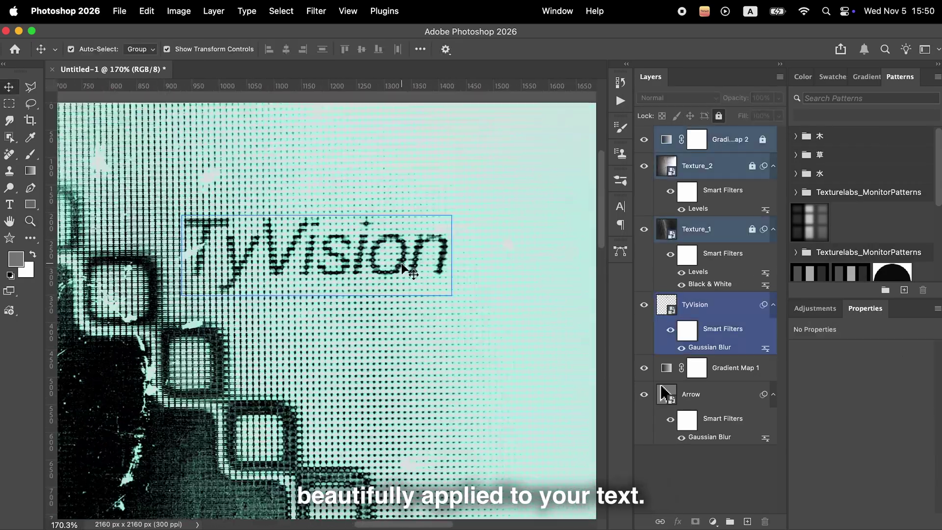
Step: Drag the blurred TyVision title to its new spot above the teal halftone arrow
drag(382, 260, 470, 271)
click(505, 334)
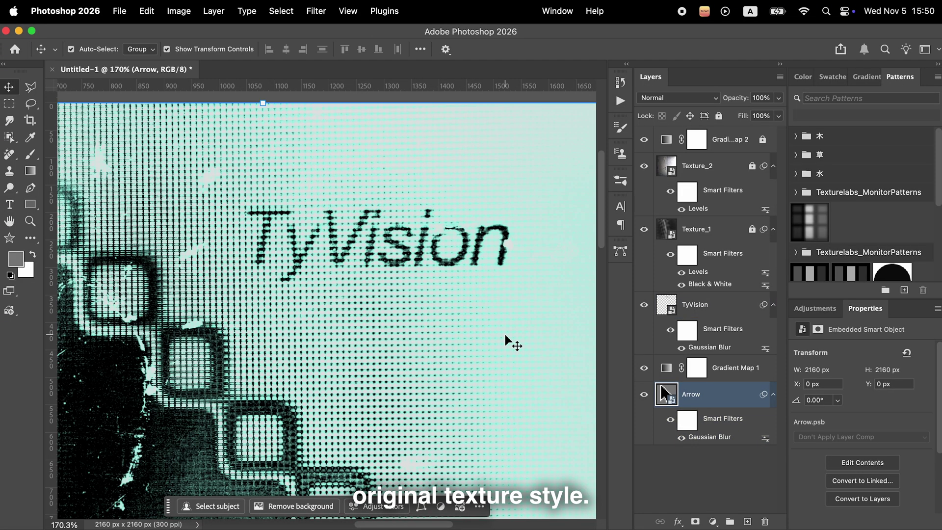